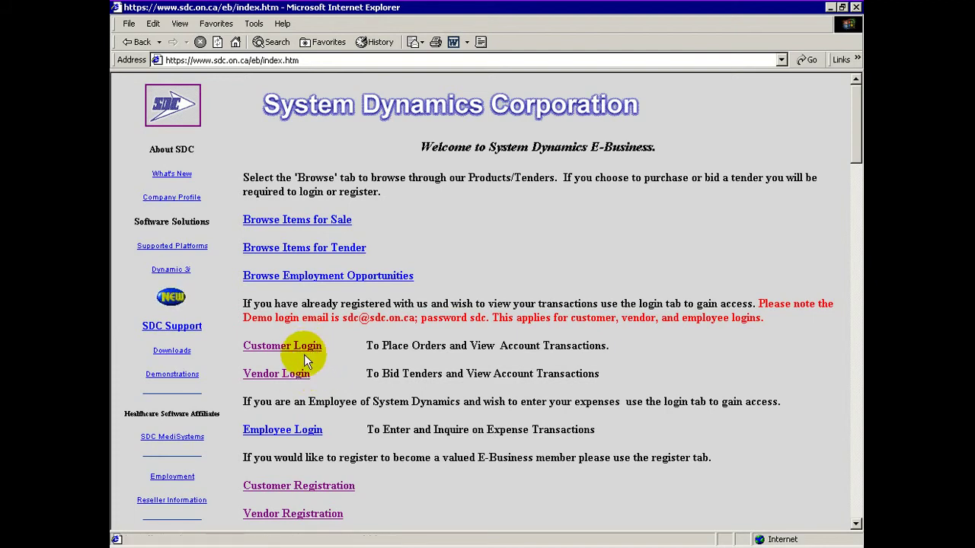
# - Launch the Customer Login applet, then cancel it so the applet area is blank
pyautogui.click(303, 348)
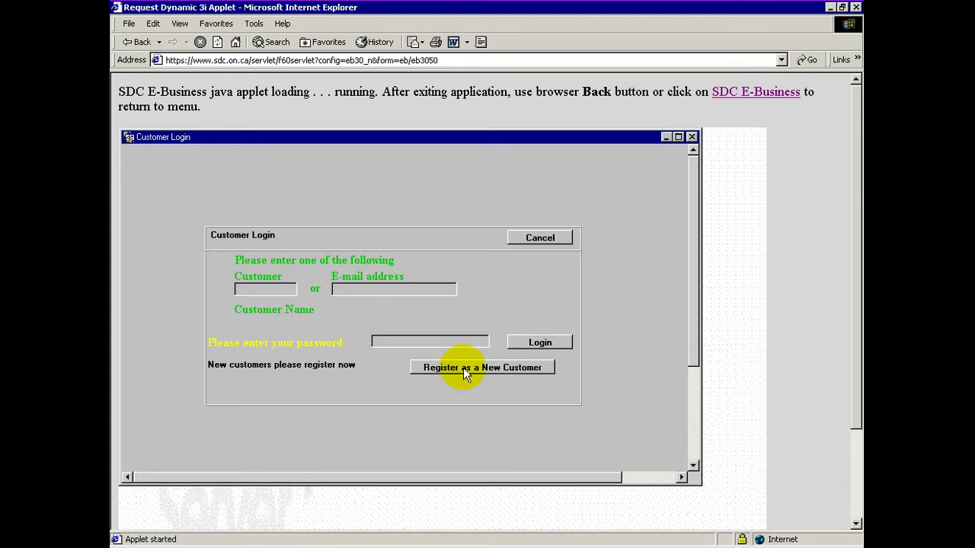
pyautogui.click(545, 243)
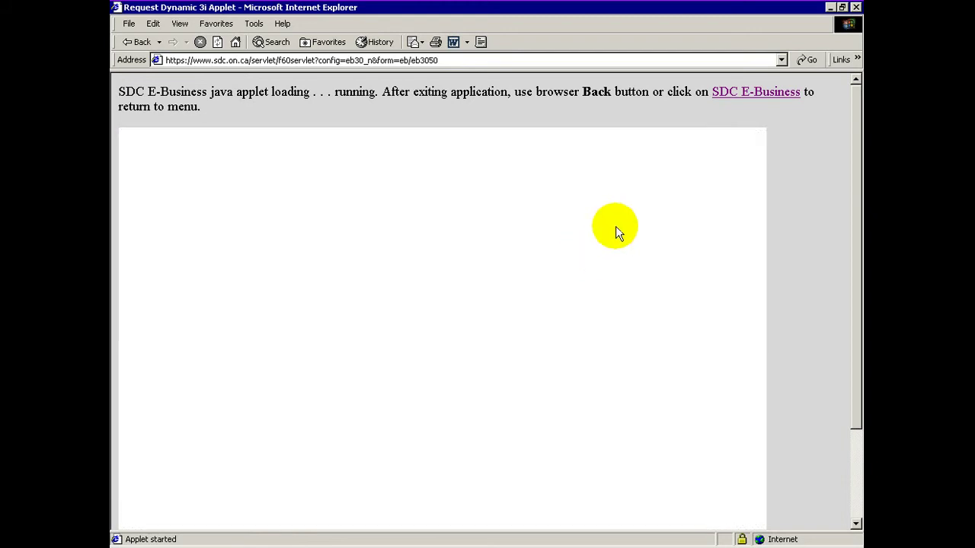
# - Go back to the E-Business menu, allowing nonsecure items, and bring up the Vendor Login form
pyautogui.click(736, 95)
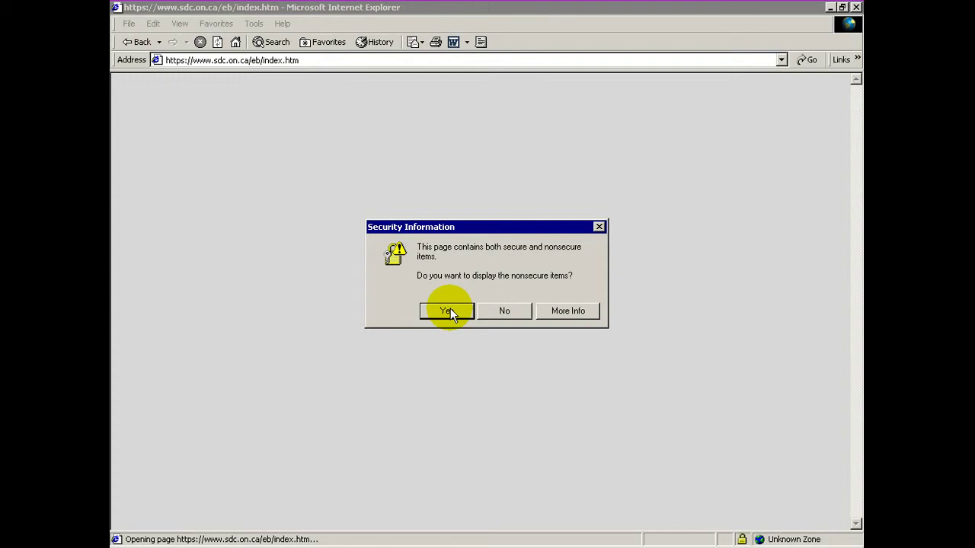
pyautogui.click(448, 311)
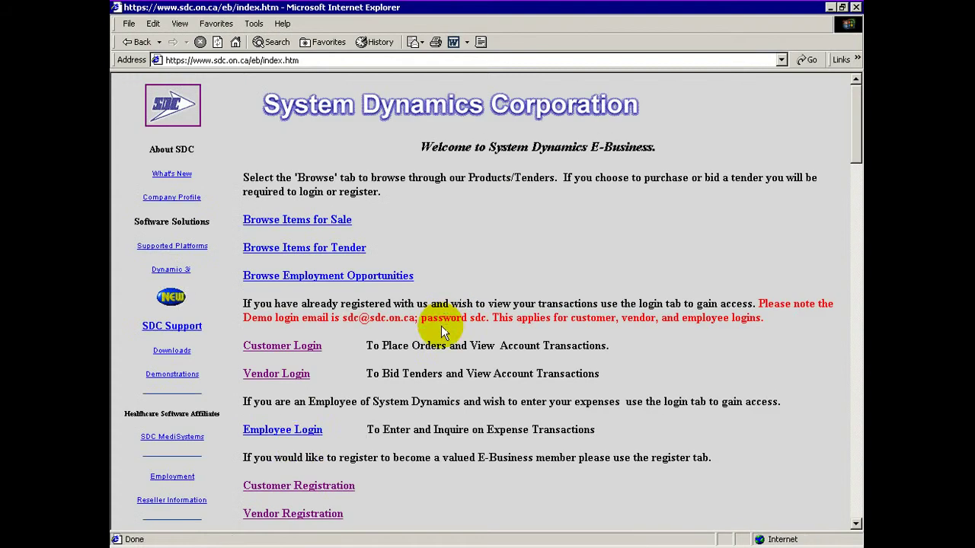
pyautogui.click(280, 376)
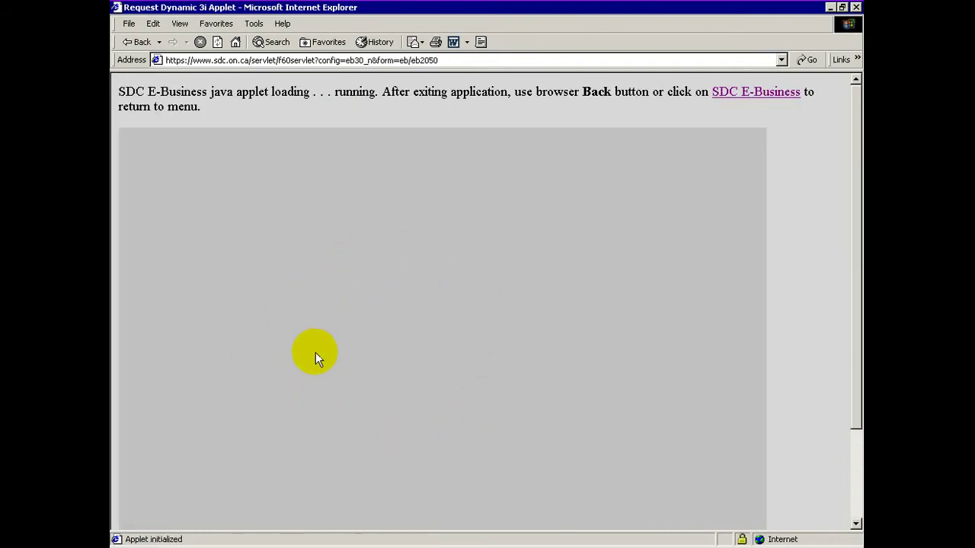
pyautogui.click(267, 287)
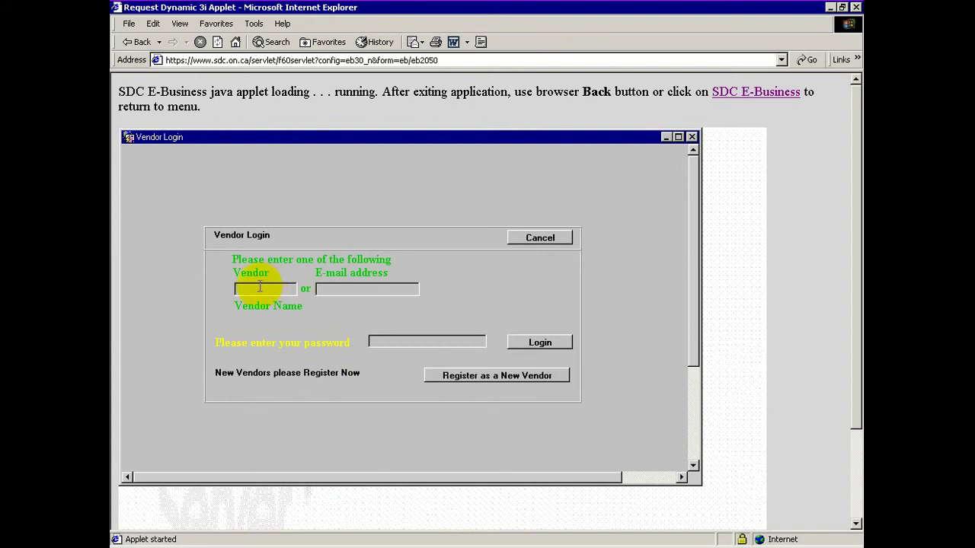
pyautogui.click(259, 286)
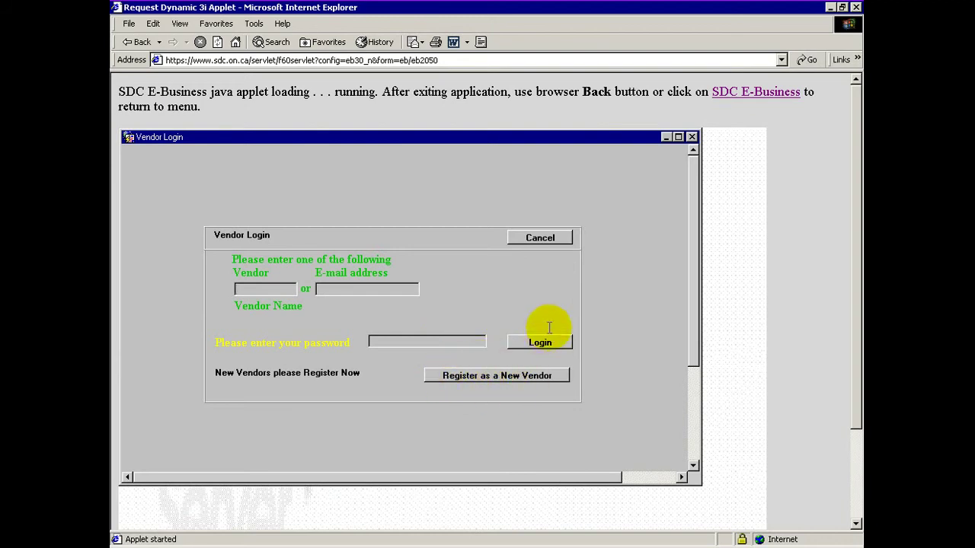
# - Cancel the vendor login and reload the SDC E-Business welcome page
pyautogui.click(562, 240)
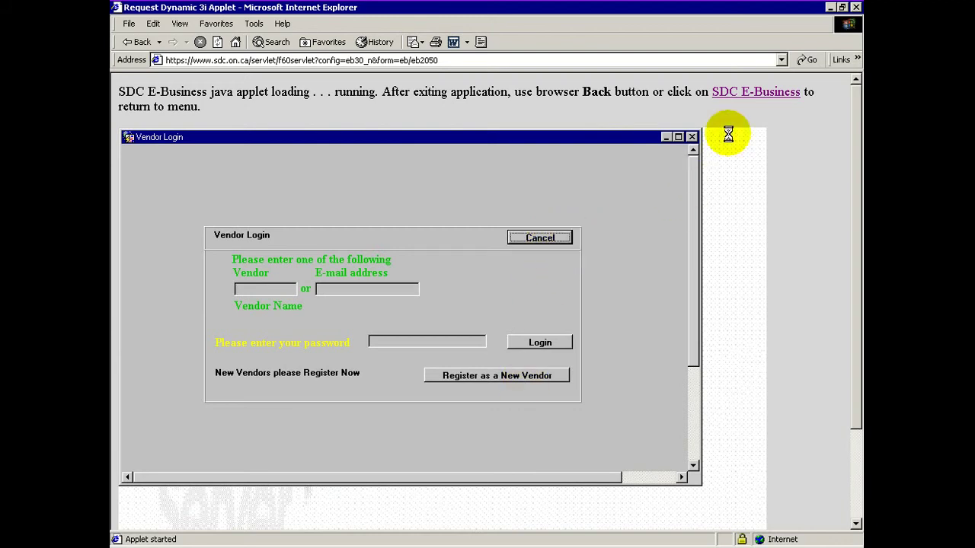
pyautogui.click(739, 93)
pyautogui.click(454, 309)
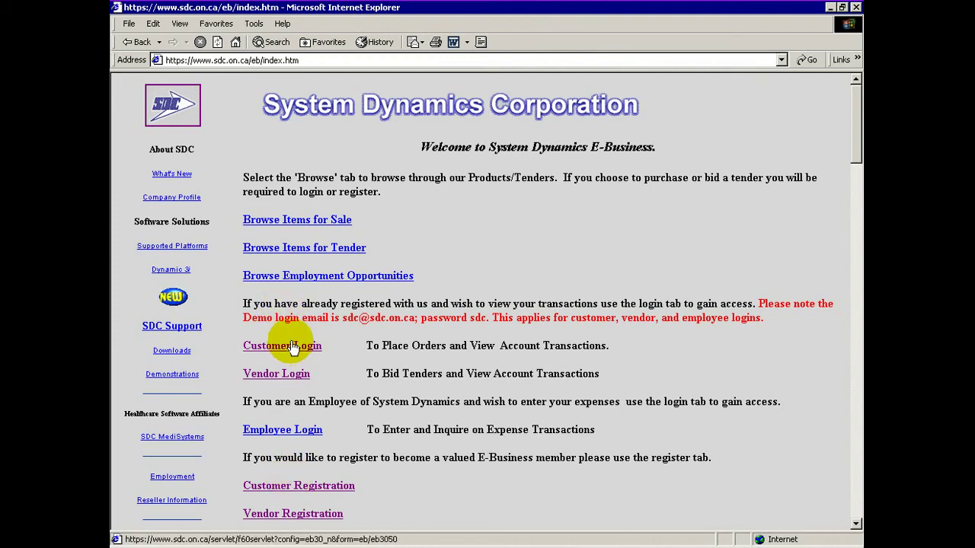
# - Open Customer Registration and choose the Individual customer type
pyautogui.click(323, 488)
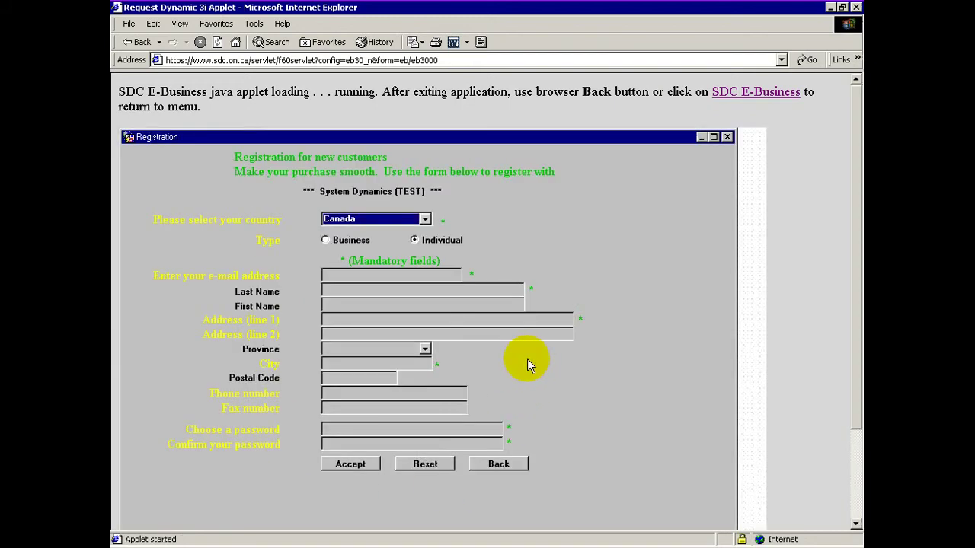
pyautogui.click(414, 239)
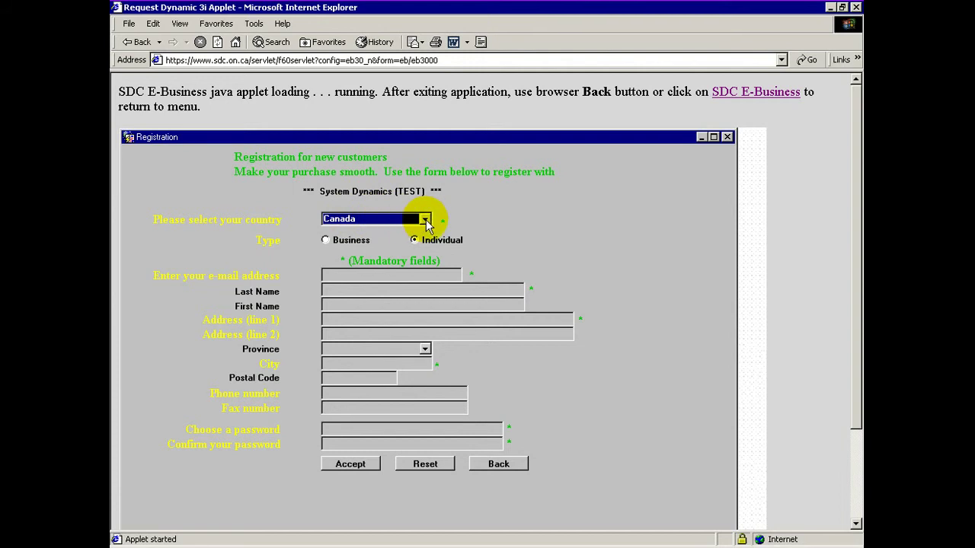
pyautogui.click(425, 220)
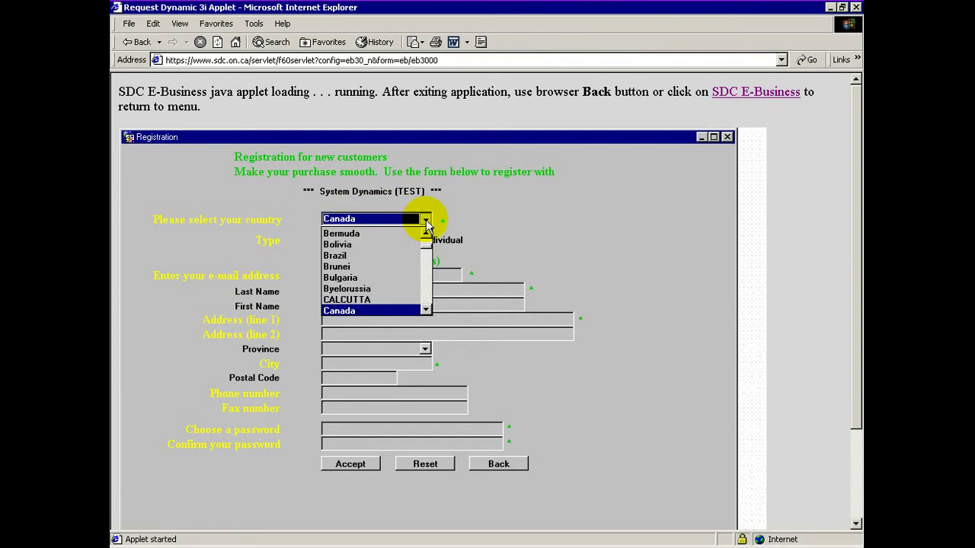
pyautogui.click(381, 310)
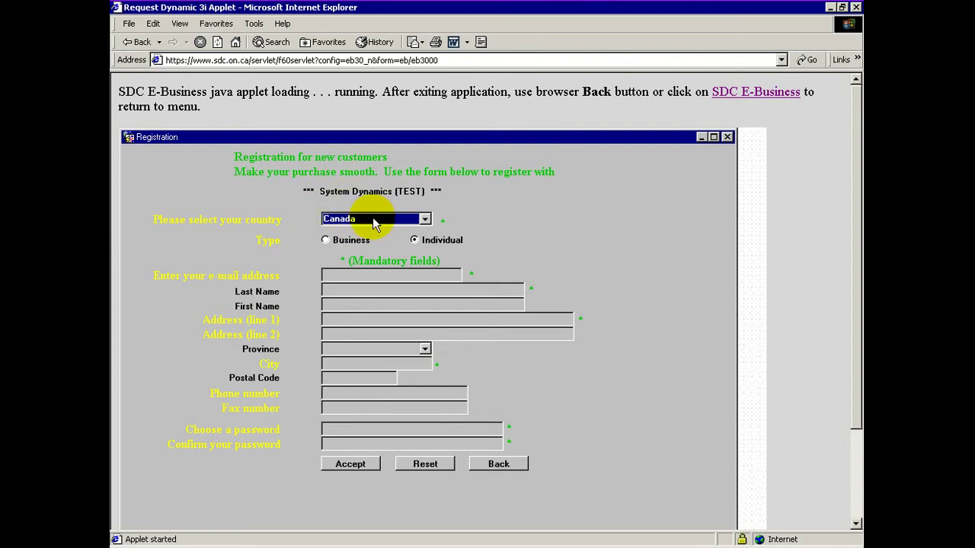
# - Fill in the customer's e-mail, last name, first name and street address
pyautogui.click(343, 278)
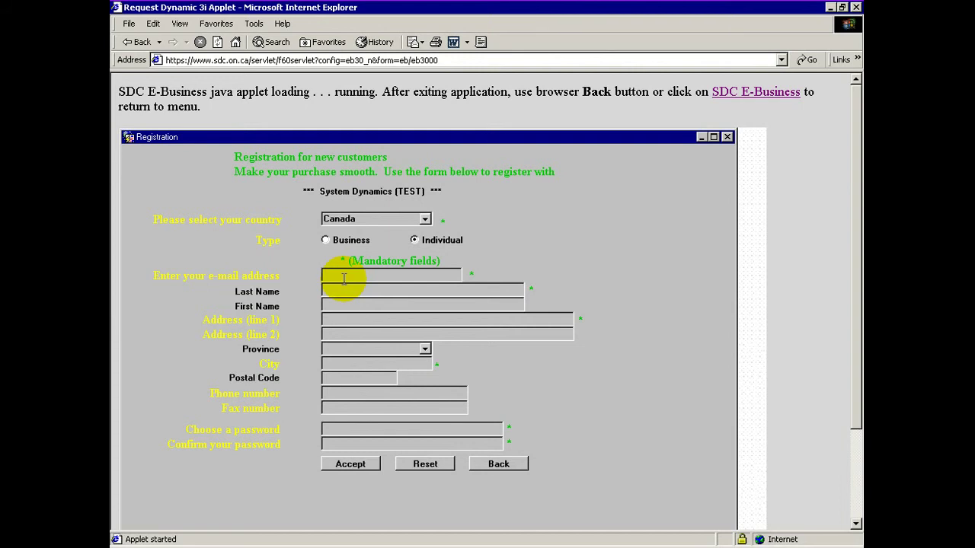
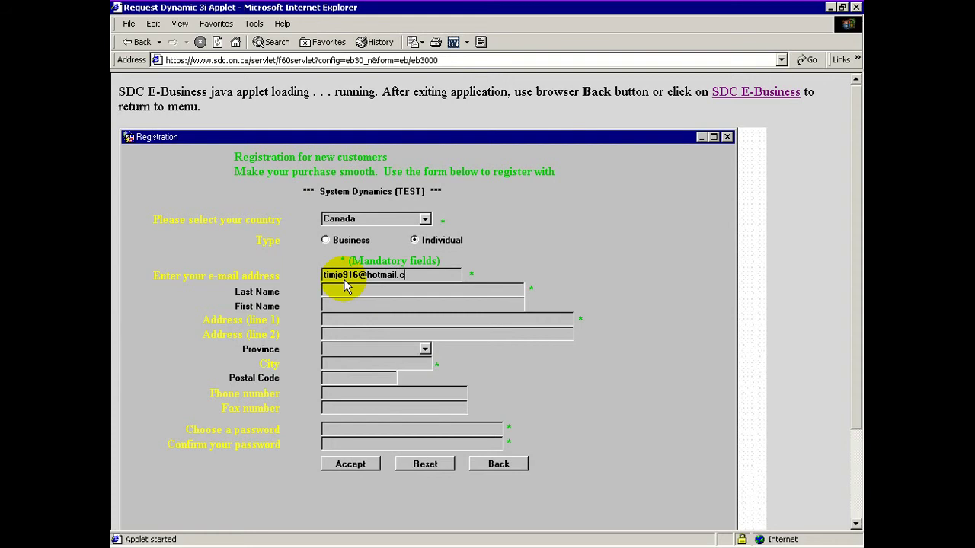
pyautogui.click(345, 286)
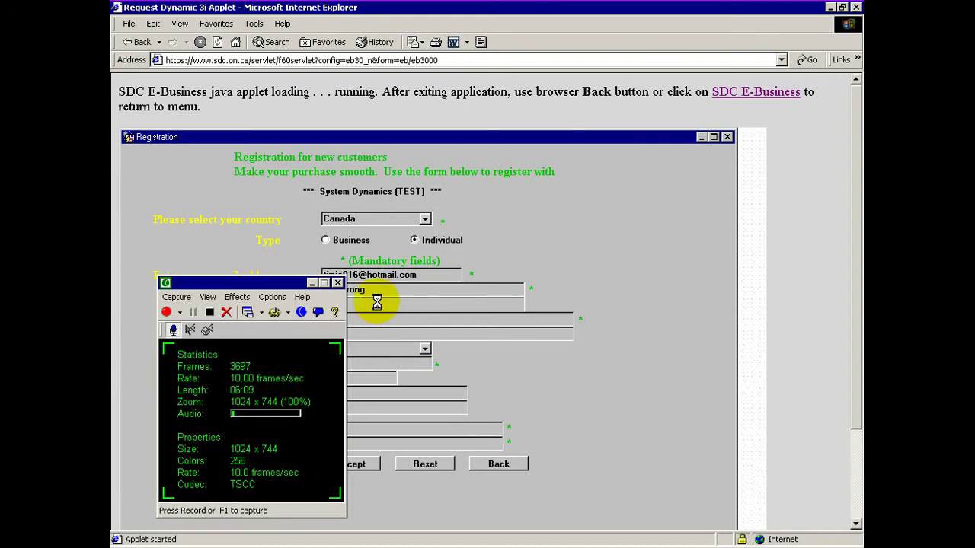
pyautogui.click(337, 282)
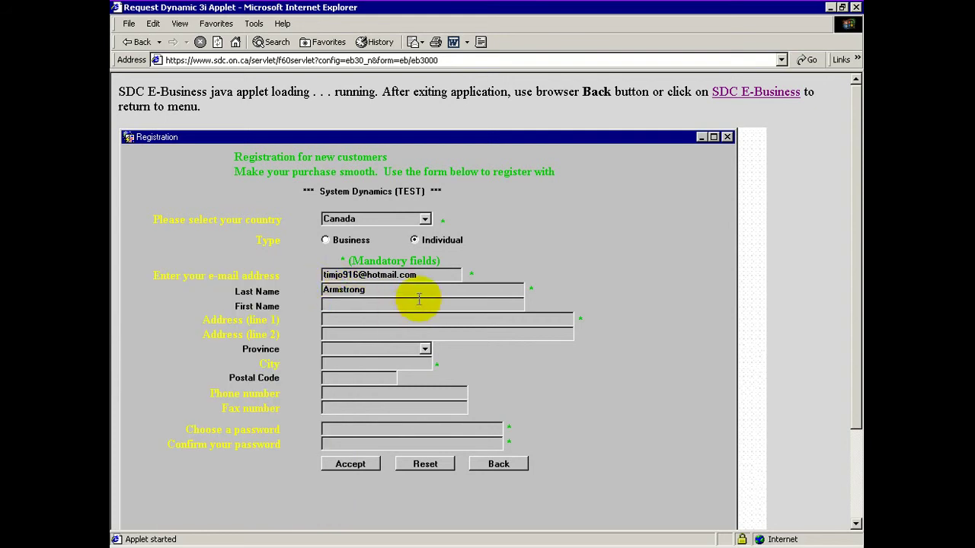
pyautogui.press('Tab')
# - Enter the city with corrected capitalisation, choose Ontario as province, and type the postal code
pyautogui.write('MArkham')
pyautogui.press('BackSpace')
pyautogui.press('BackSpace')
pyautogui.press('BackSpace')
pyautogui.press('BackSpace')
pyautogui.press('BackSpace')
pyautogui.press('BackSpace')
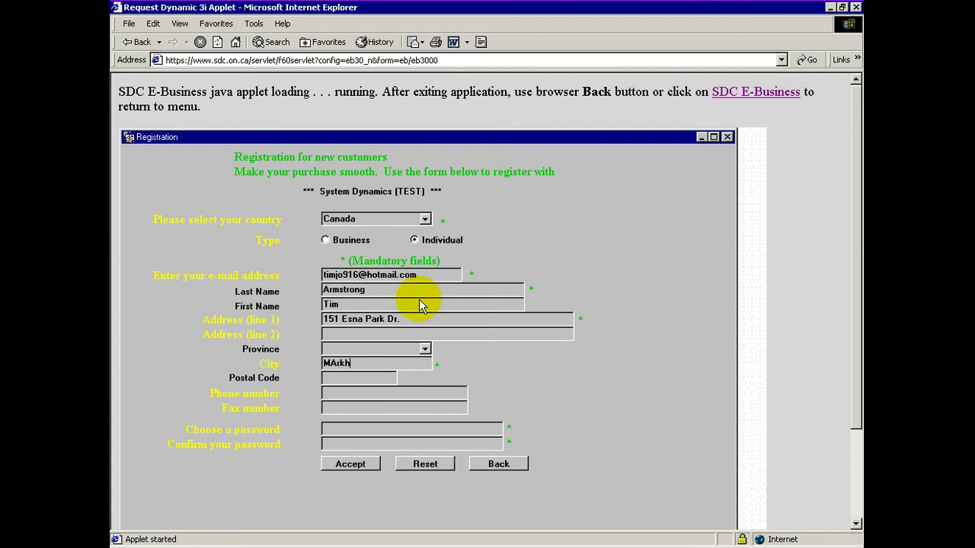
pyautogui.write('arkham')
pyautogui.hotkey('shift', 'Tab')
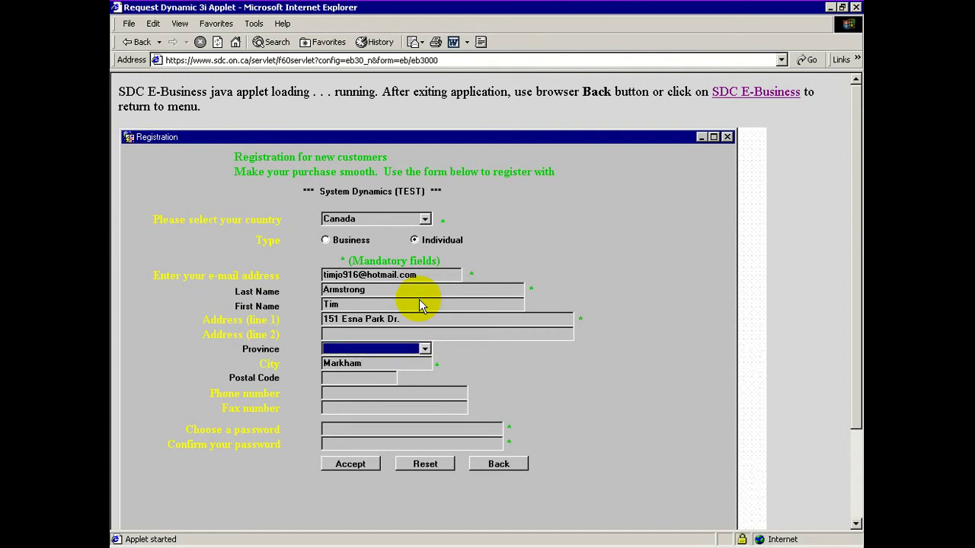
pyautogui.click(424, 349)
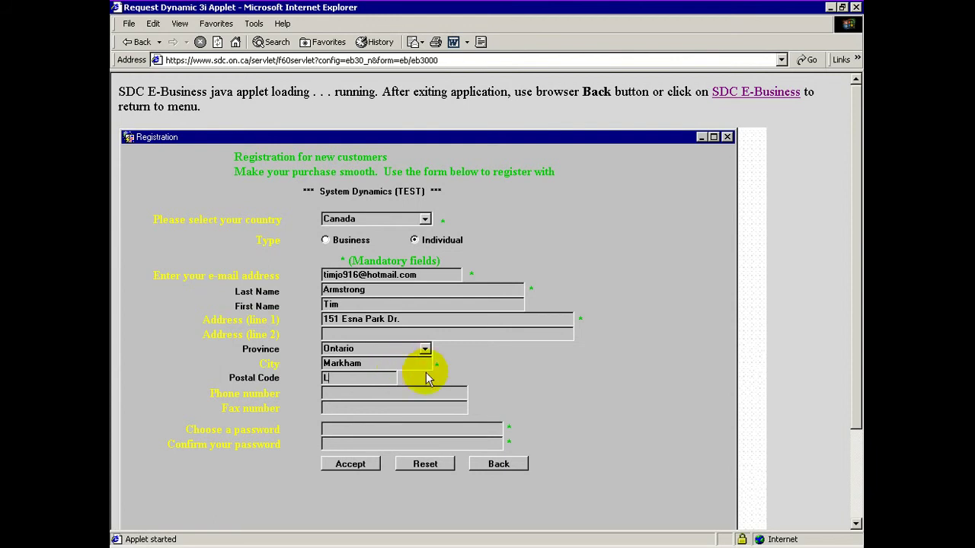
pyautogui.write('3R')
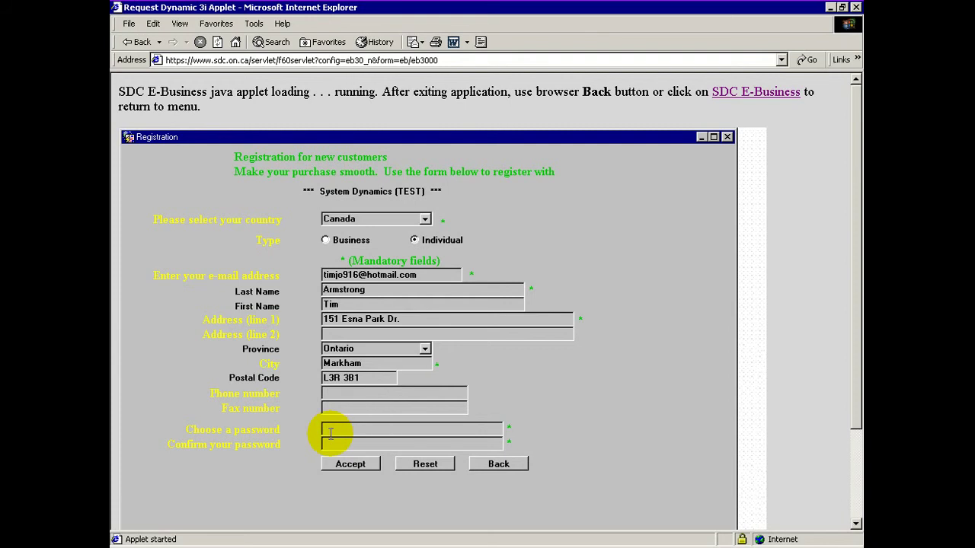
# - Type the account password into the form and accept the registration to receive Customer ID 141
pyautogui.click(330, 433)
pyautogui.write('*******')
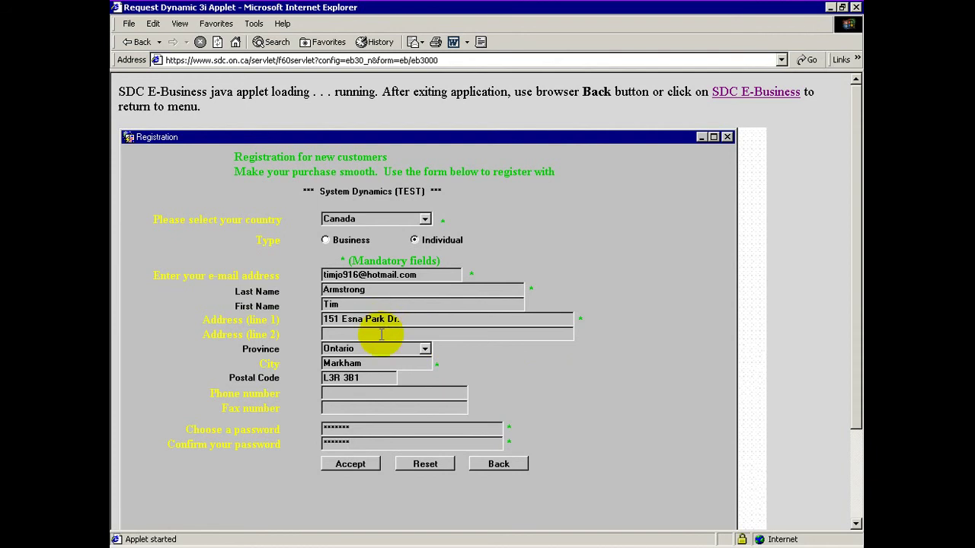
pyautogui.click(359, 462)
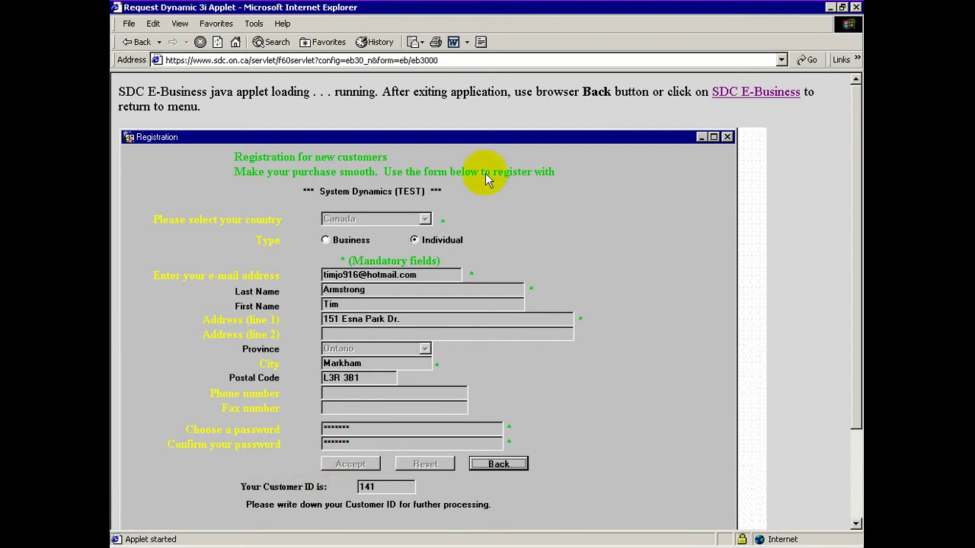
# - Leave the completed registration, return home, and open then exit the Vendor Registration form
pyautogui.click(526, 464)
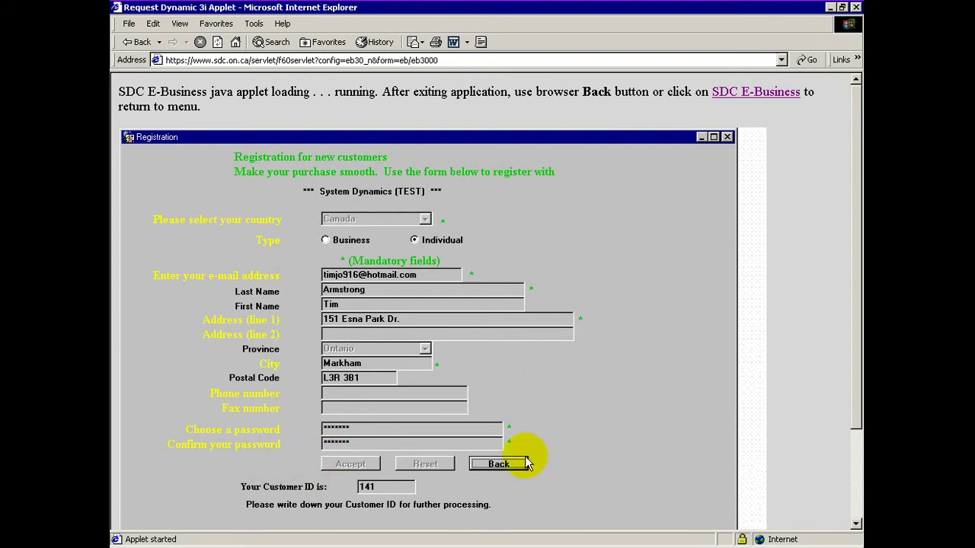
pyautogui.click(507, 467)
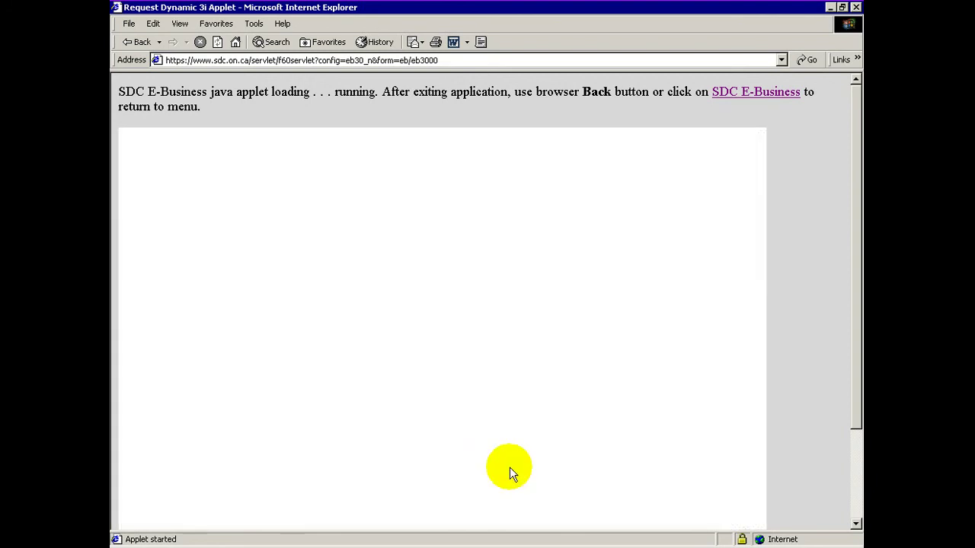
pyautogui.click(717, 93)
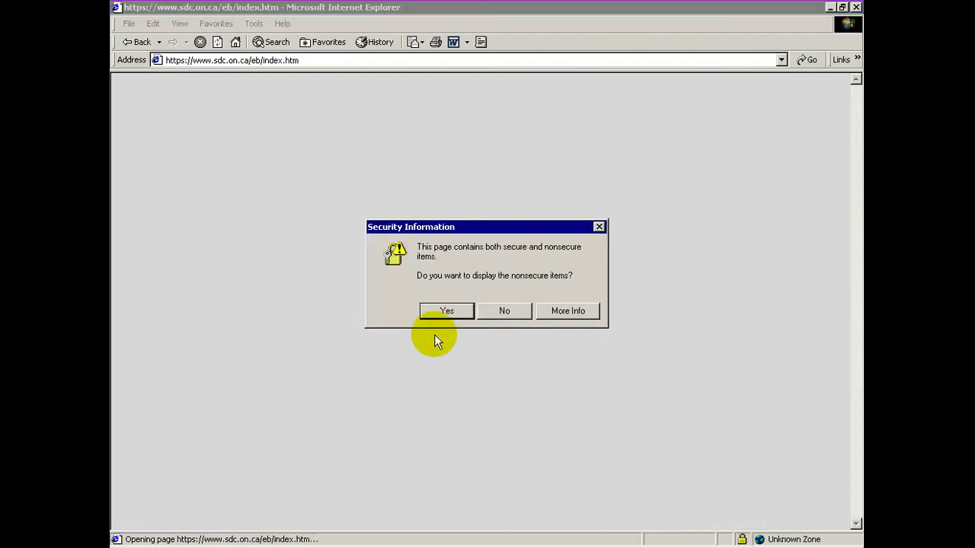
pyautogui.click(446, 311)
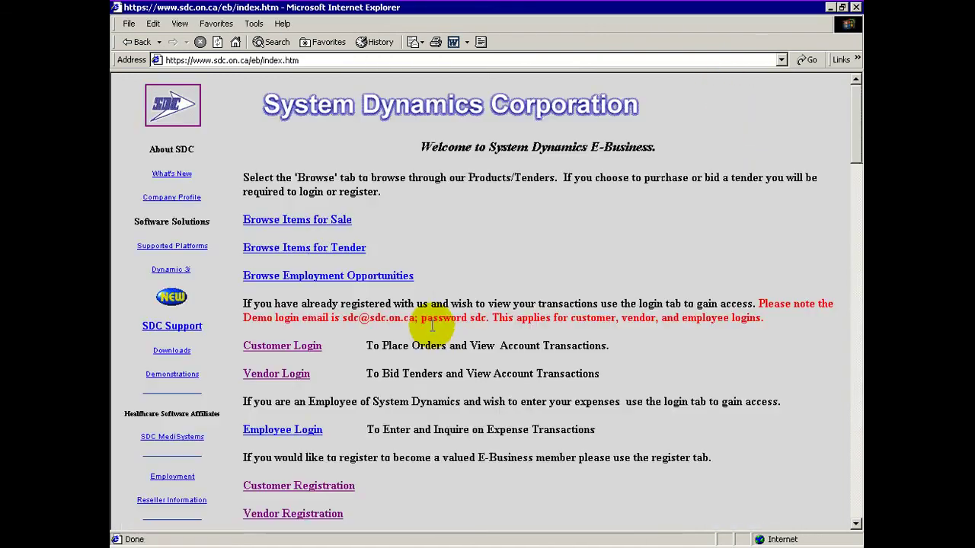
pyautogui.click(289, 514)
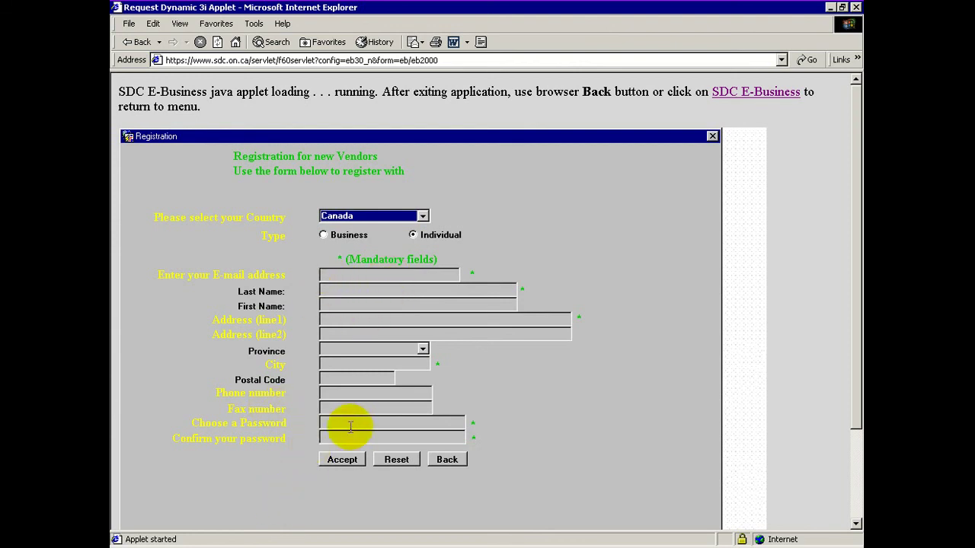
pyautogui.click(447, 462)
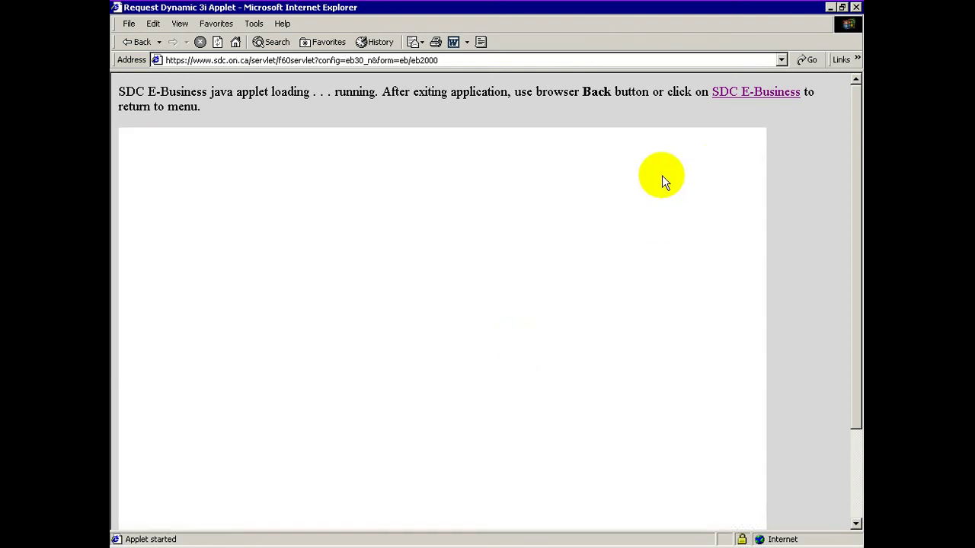
# - Reload the SDC E-Business welcome page and open a second window on the System Dynamics site
pyautogui.click(733, 95)
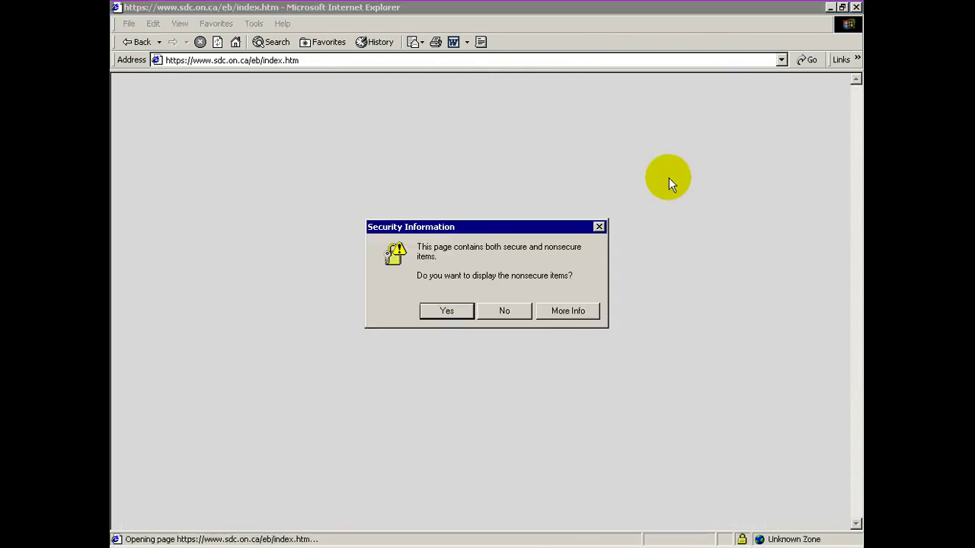
pyautogui.click(447, 312)
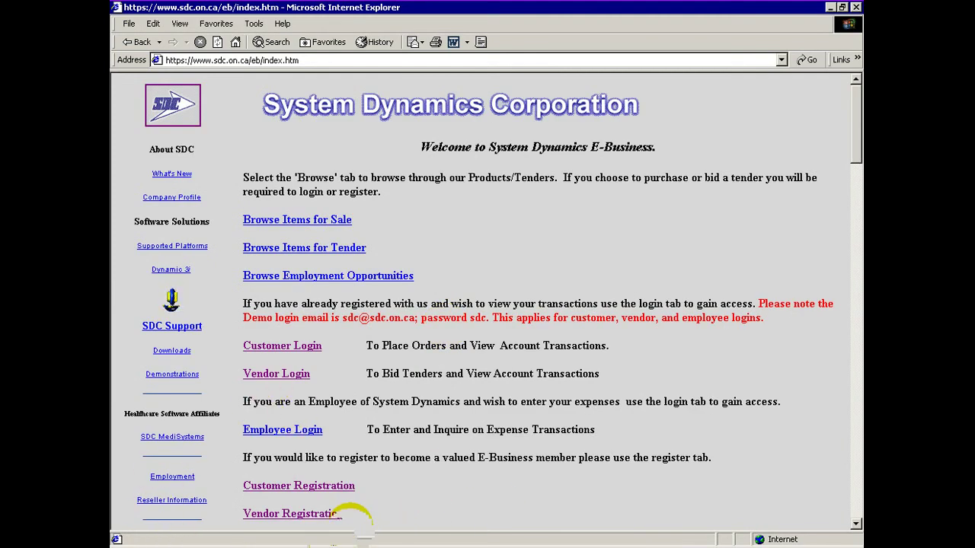
pyautogui.click(220, 374)
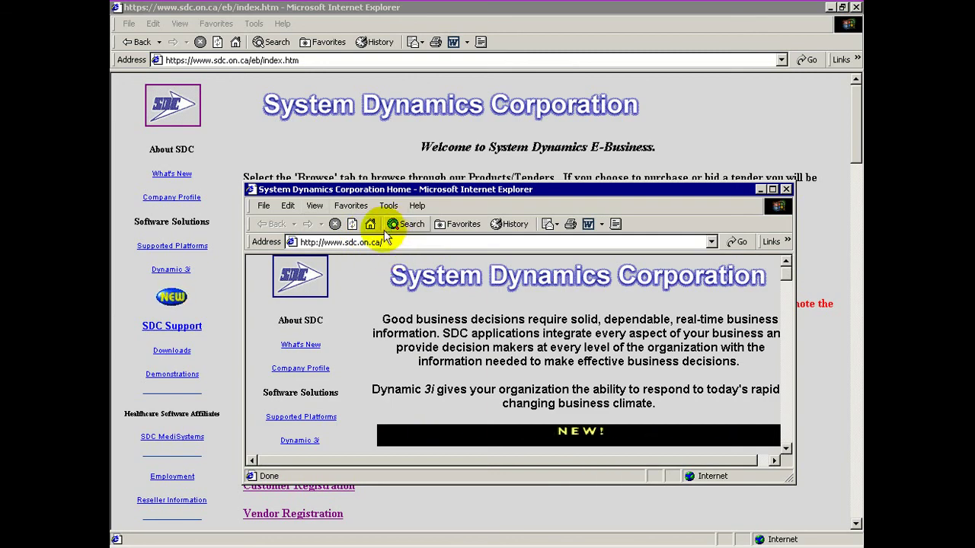
pyautogui.click(390, 242)
pyautogui.write('w')
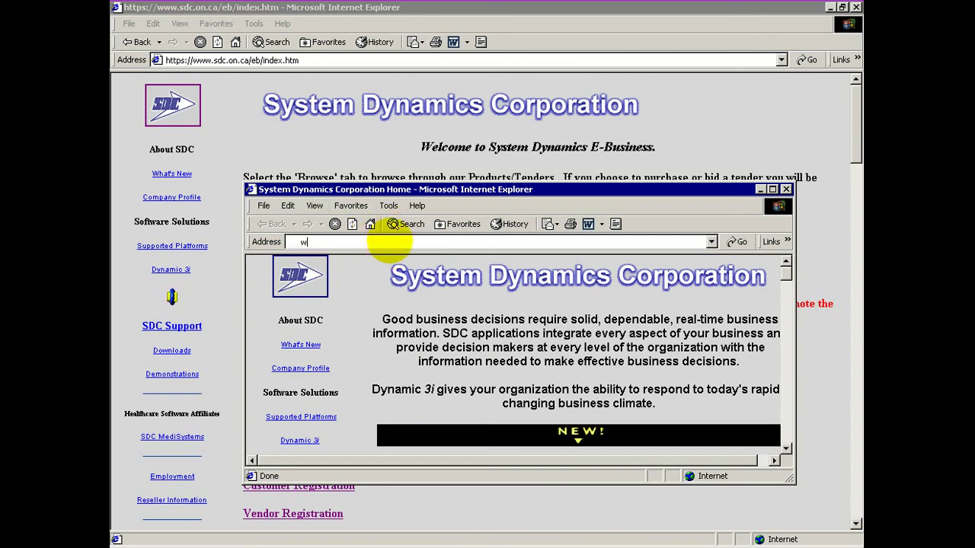
pyautogui.write('ww.hot')
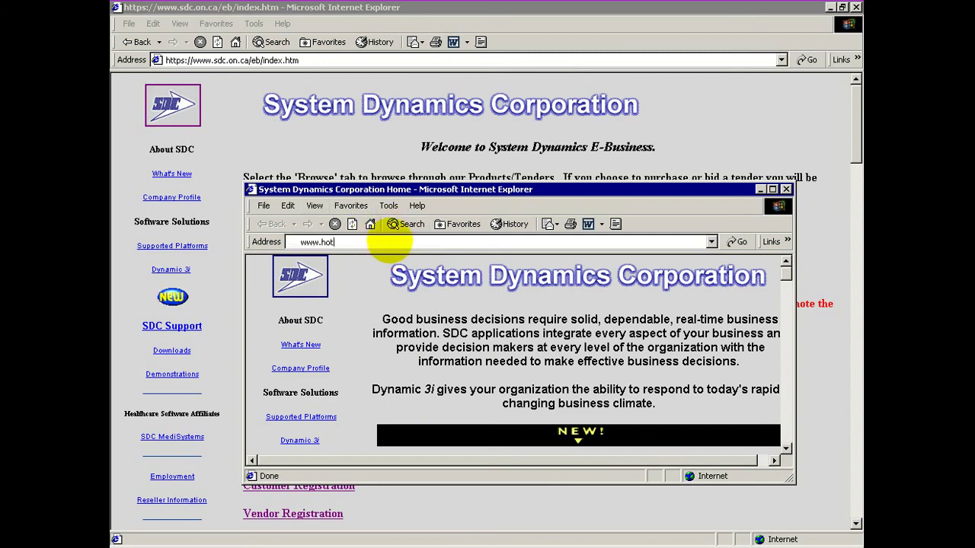
pyautogui.write('mail.com')
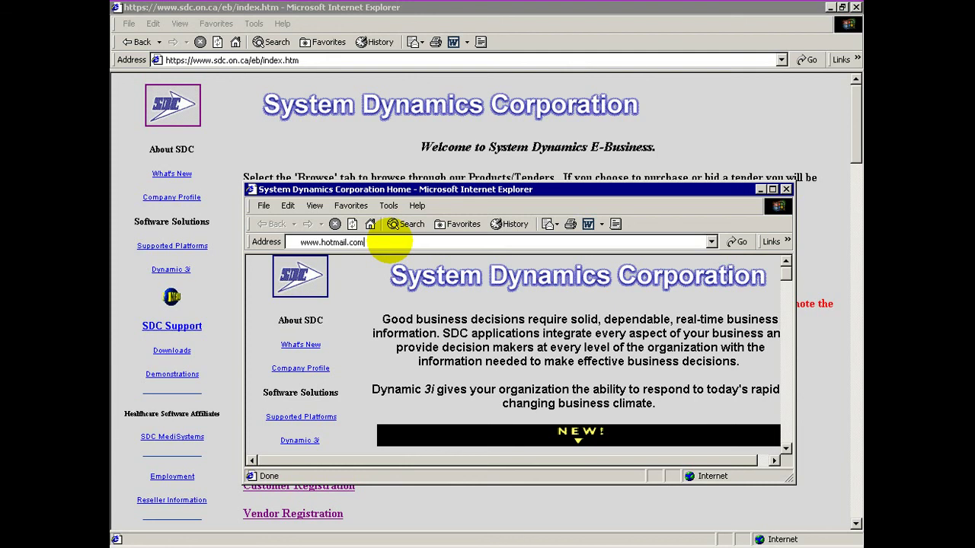
pyautogui.press('Return')
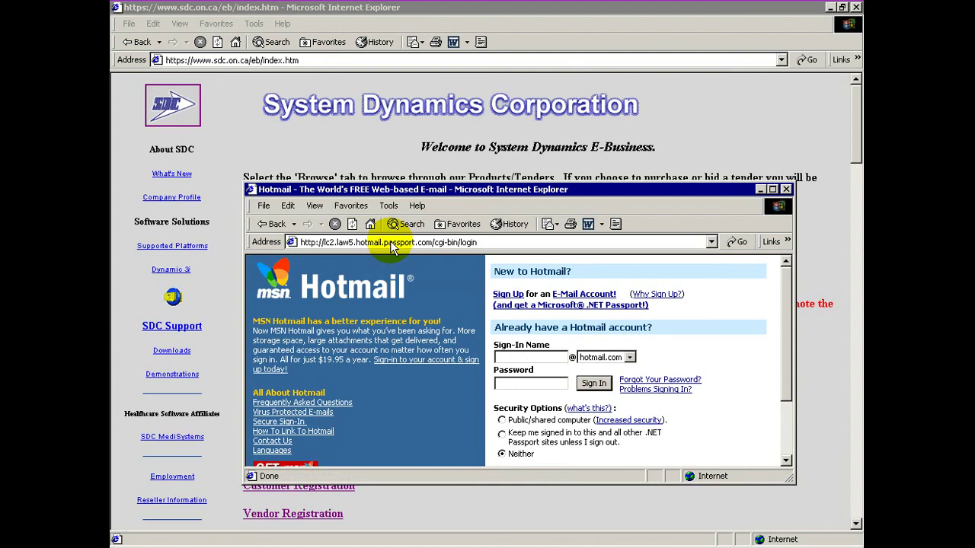
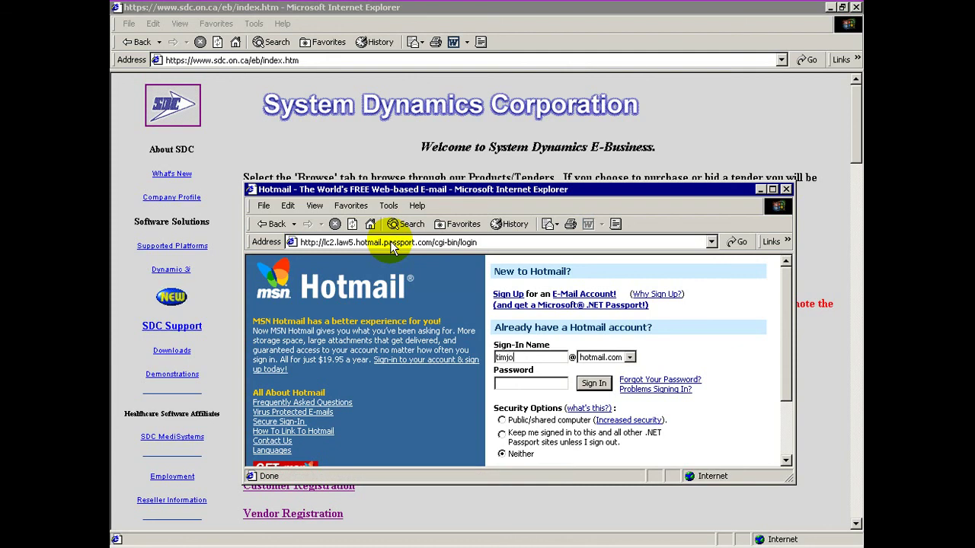